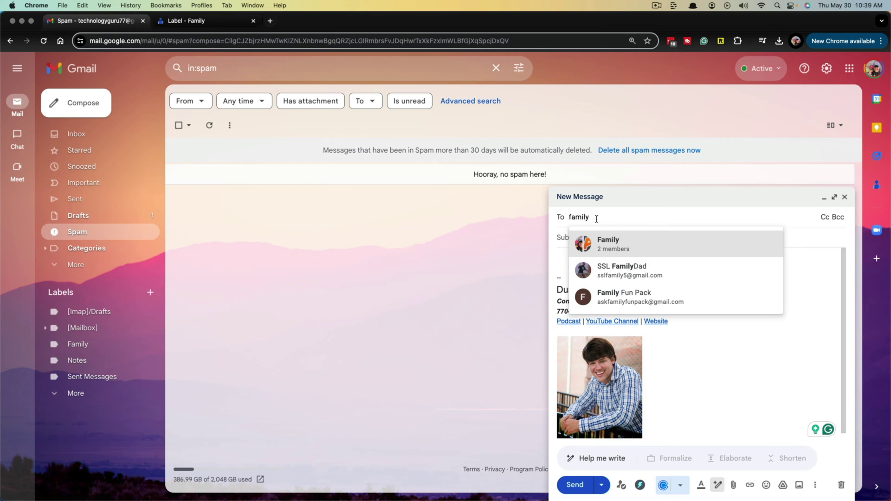
- Add the Family group's two members as recipients, then remove both chips to empty the To field
click(610, 247)
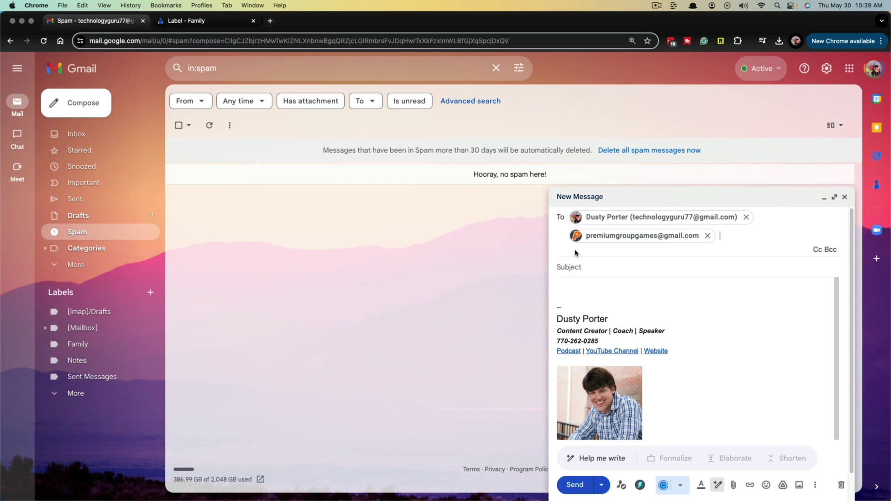
click(707, 236)
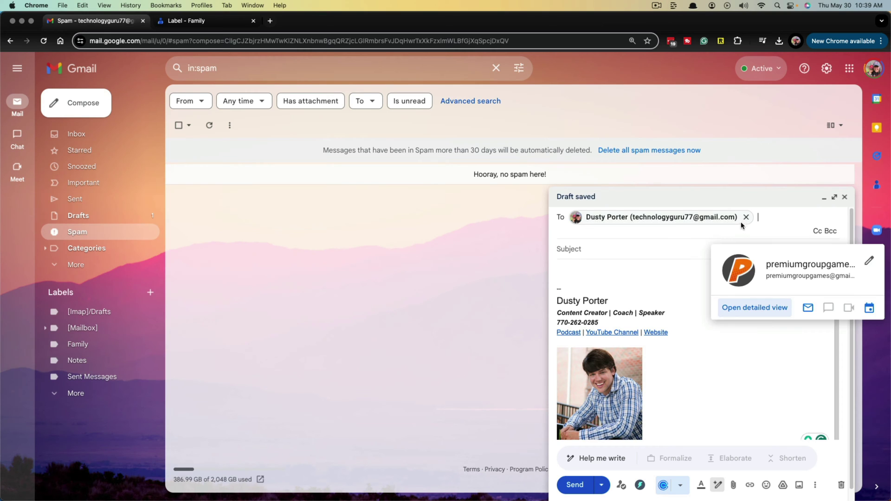
click(746, 217)
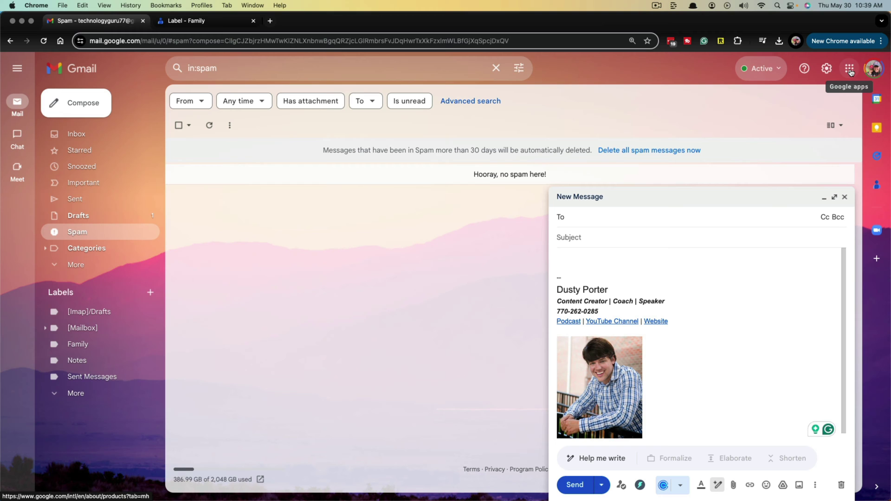
- Launch Google Contacts in a new tab from the Google apps grid
click(849, 70)
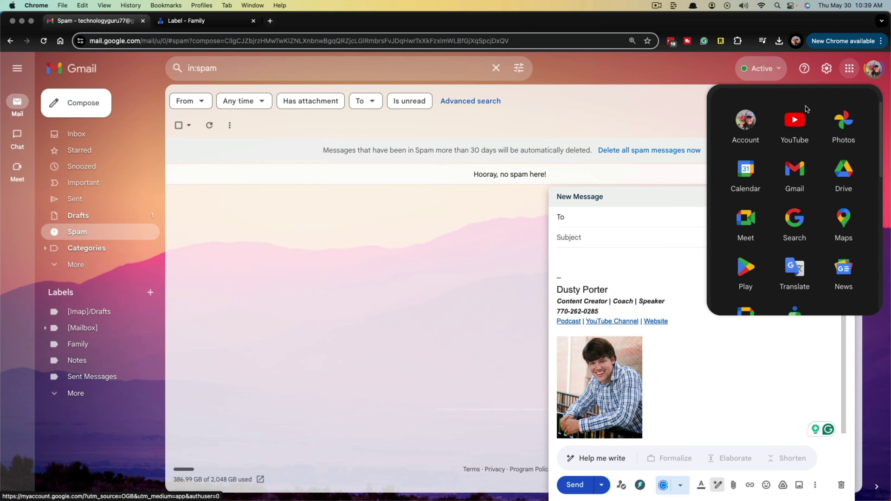
scroll(773, 237, down, 5)
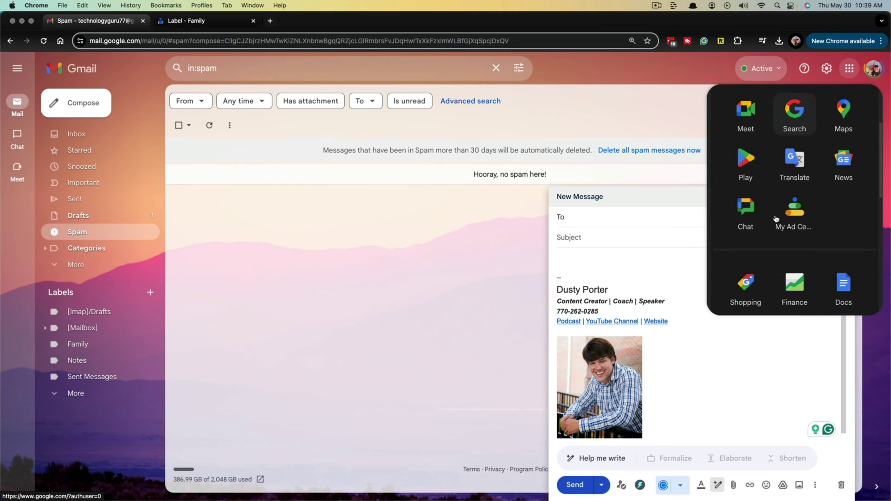
scroll(774, 228, down, 3)
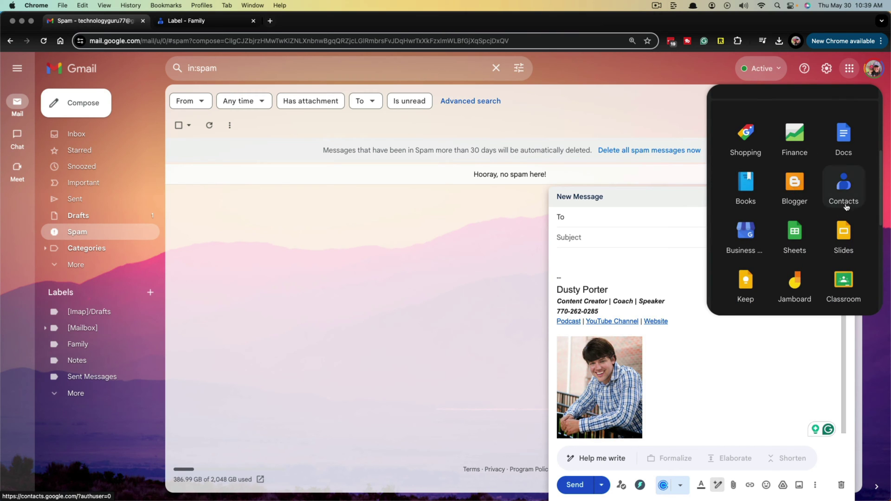
click(848, 190)
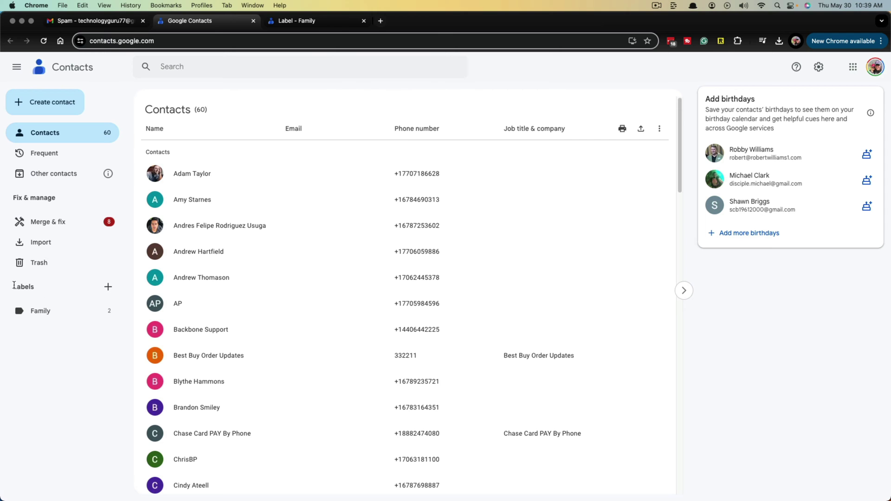
- Create a new contact label named 'Tutorial Group' alongside Family
mouse_move(67, 320)
click(17, 70)
click(18, 69)
click(109, 287)
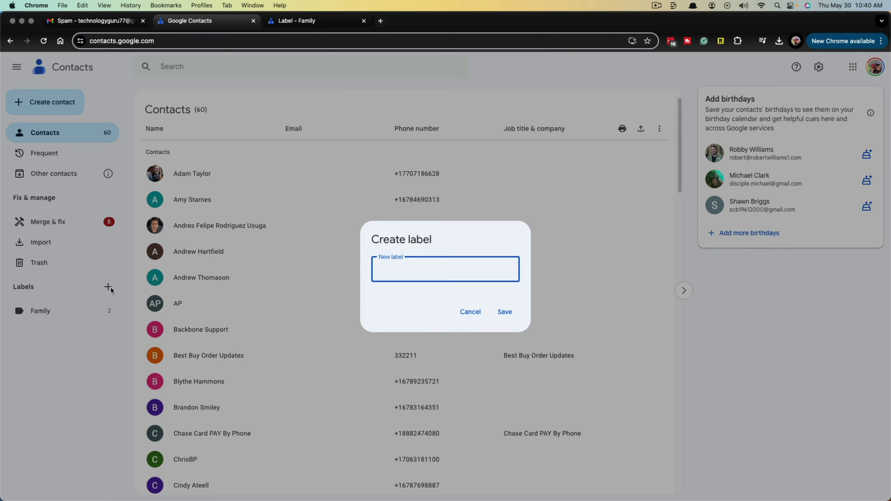
text(Tutorial Group)
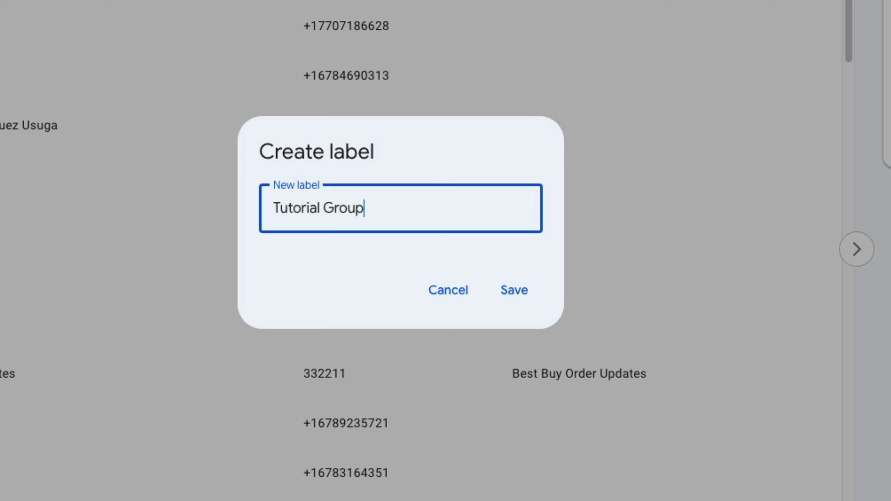
click(514, 293)
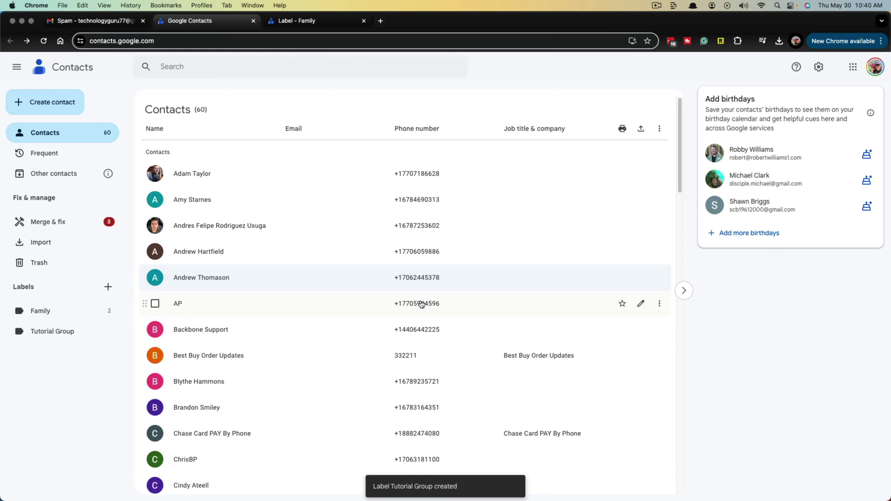
- Drag one contact onto Tutorial Group, and give a second contact the Tutorial Group label
scroll(342, 334, down, 7)
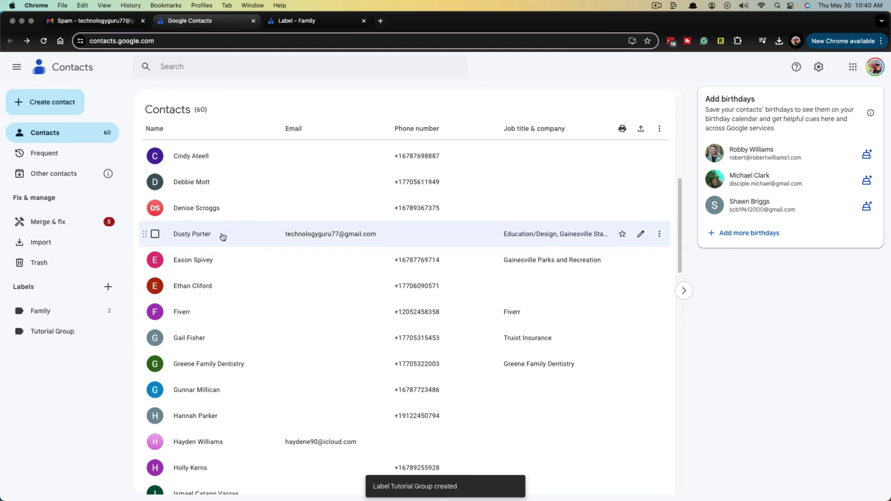
drag(221, 234, 61, 334)
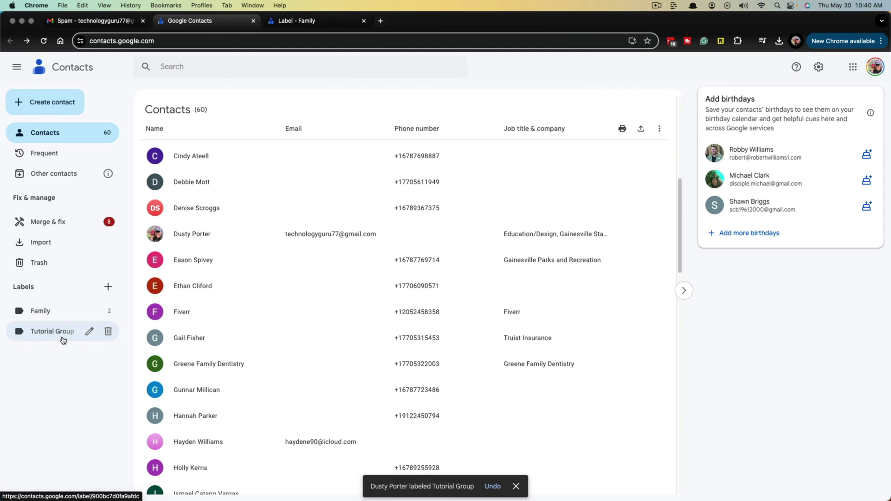
scroll(188, 373, down, 2)
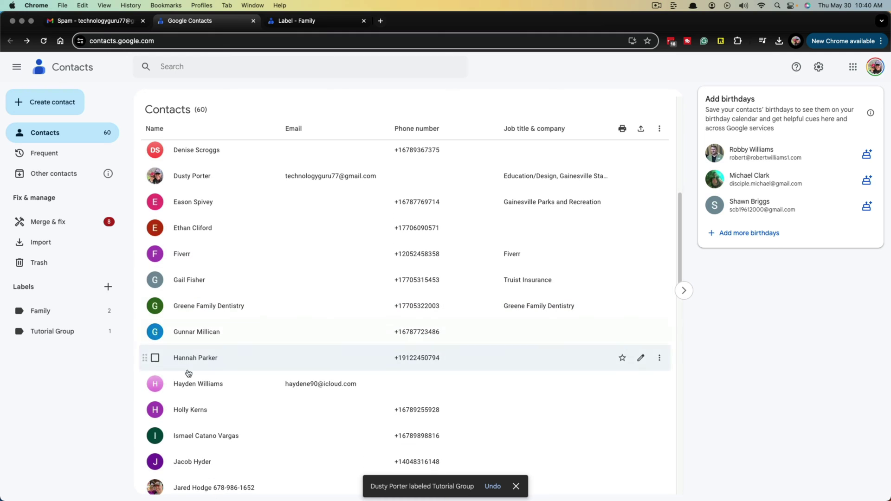
click(240, 386)
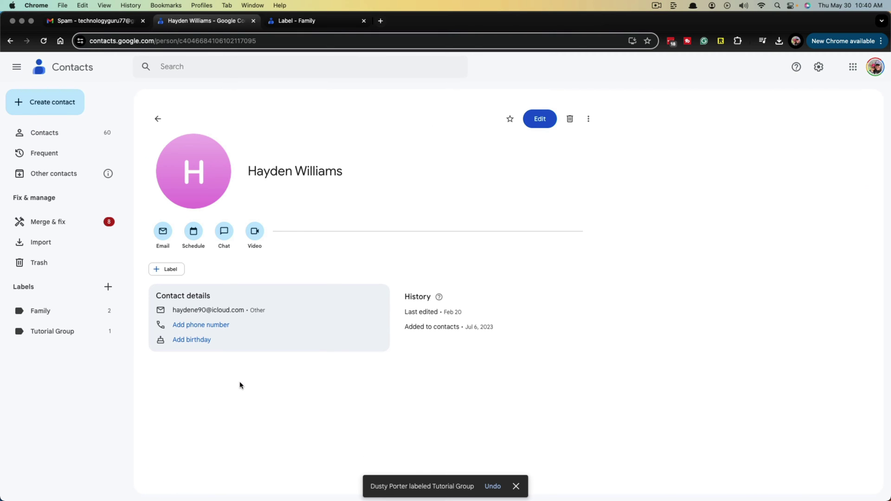
click(171, 270)
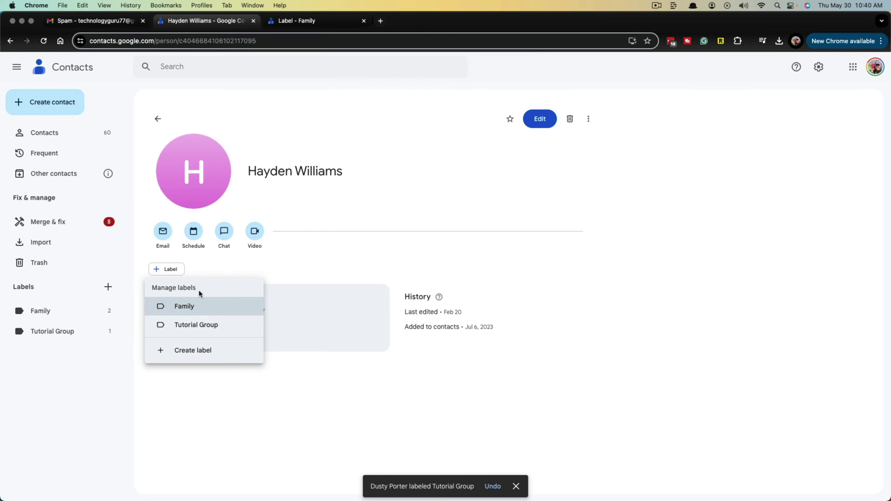
click(189, 326)
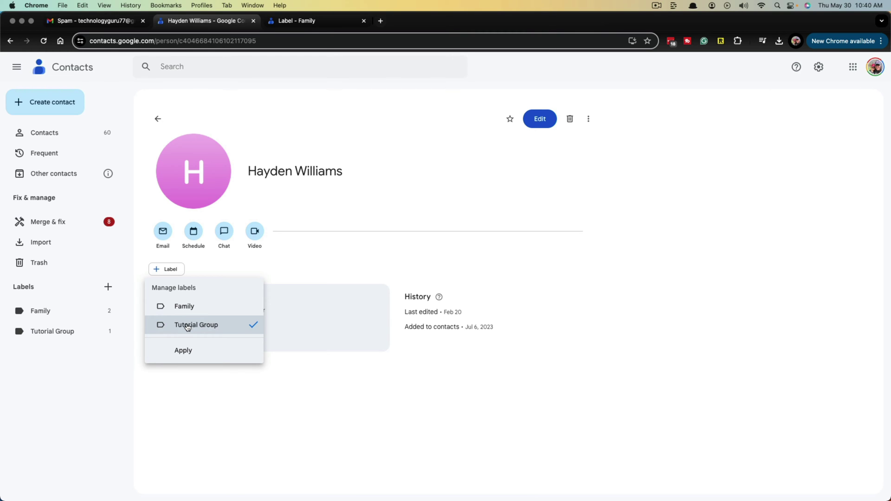
click(184, 353)
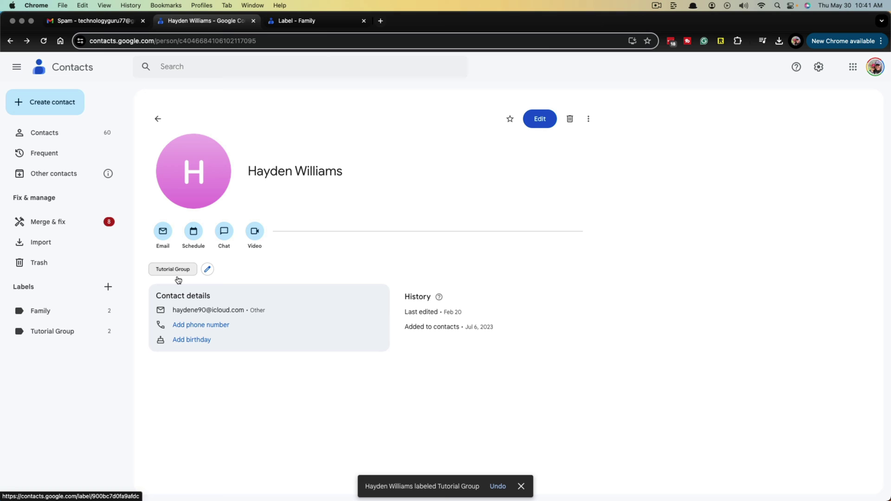
- Close the contact's label choices without changes and return to the full contacts list
click(209, 271)
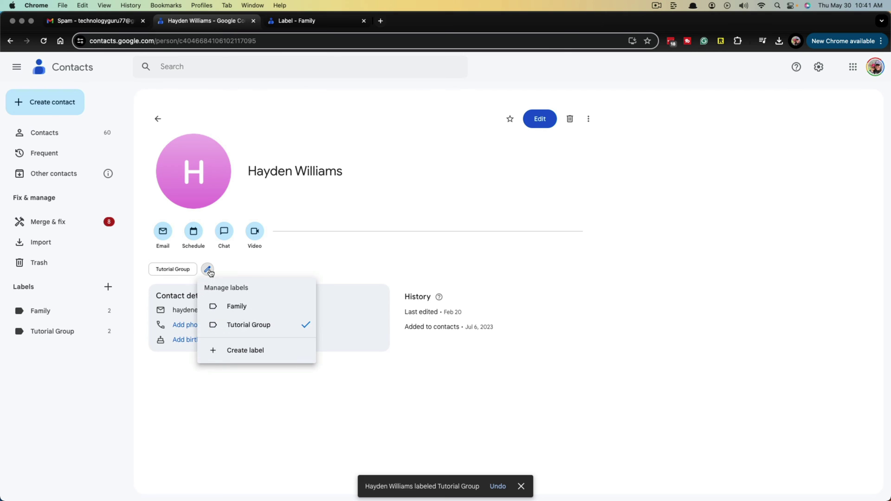
click(246, 326)
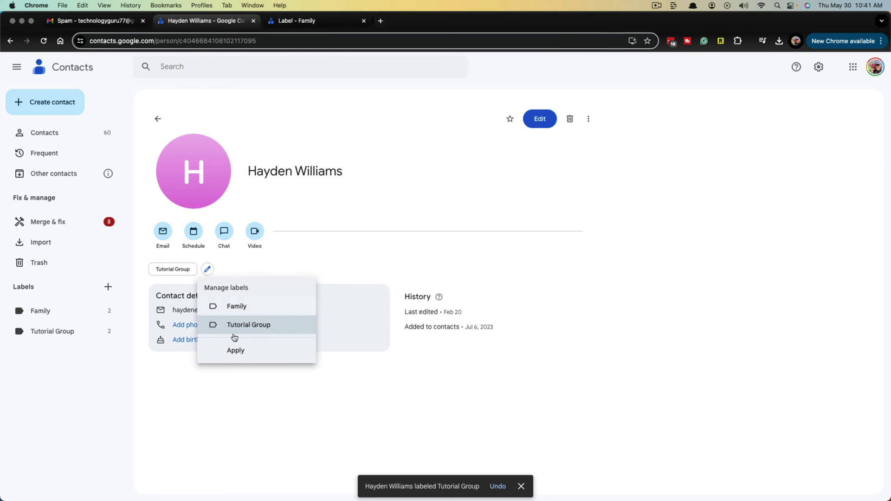
click(245, 398)
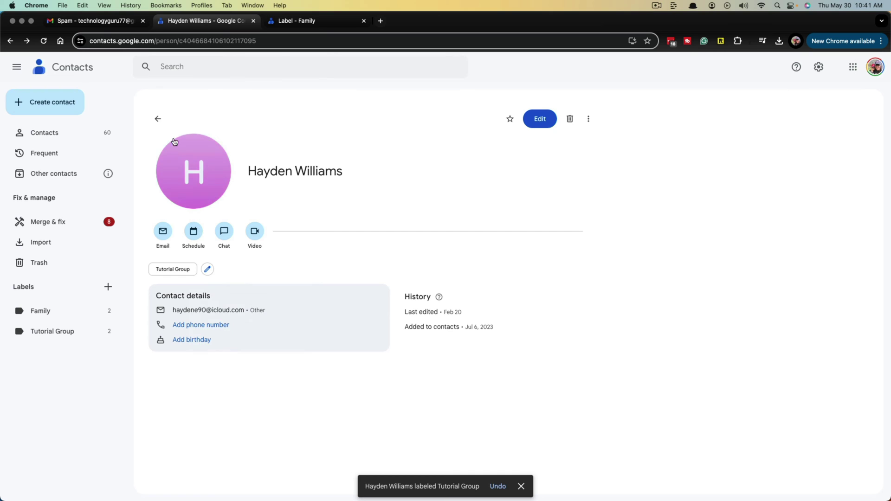
click(158, 119)
- Give the orange-P-logo contact the Tutorial Group label, making 3 members, and return to the list
scroll(250, 309, down, 15)
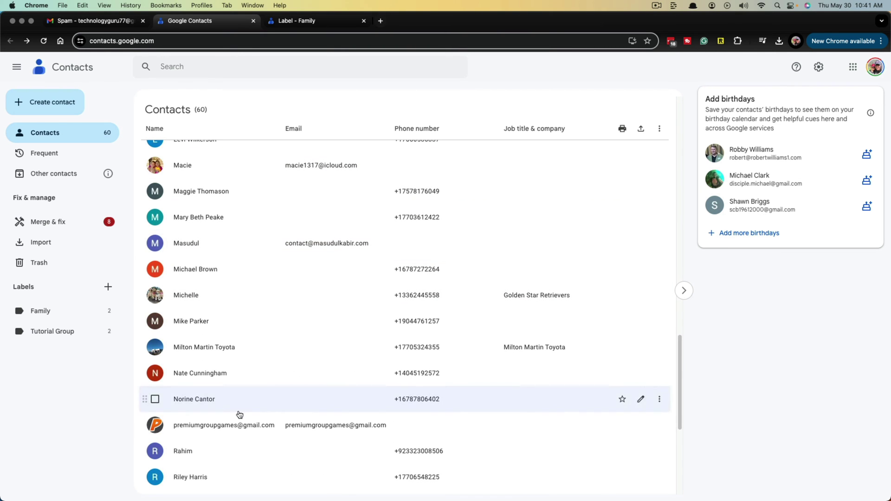
click(235, 426)
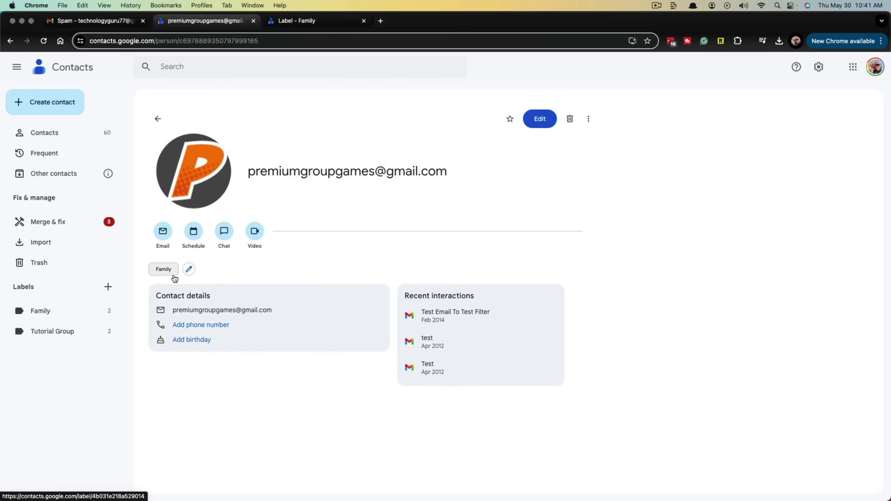
click(188, 270)
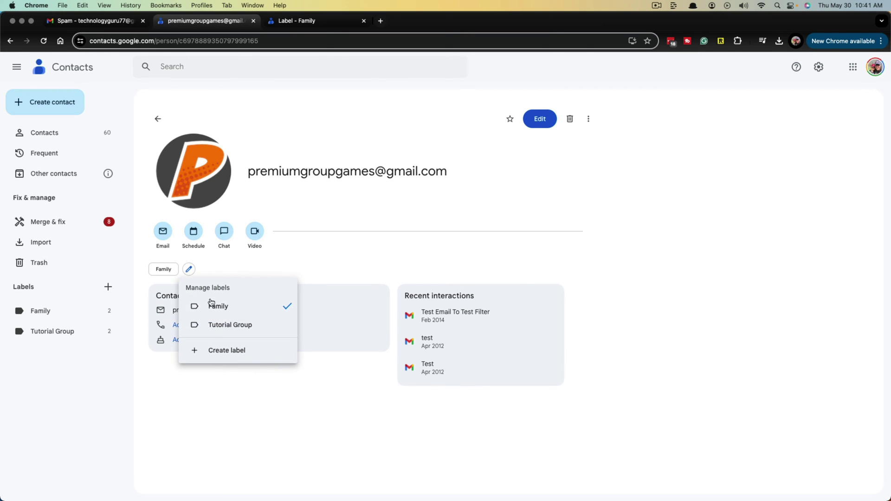
click(251, 324)
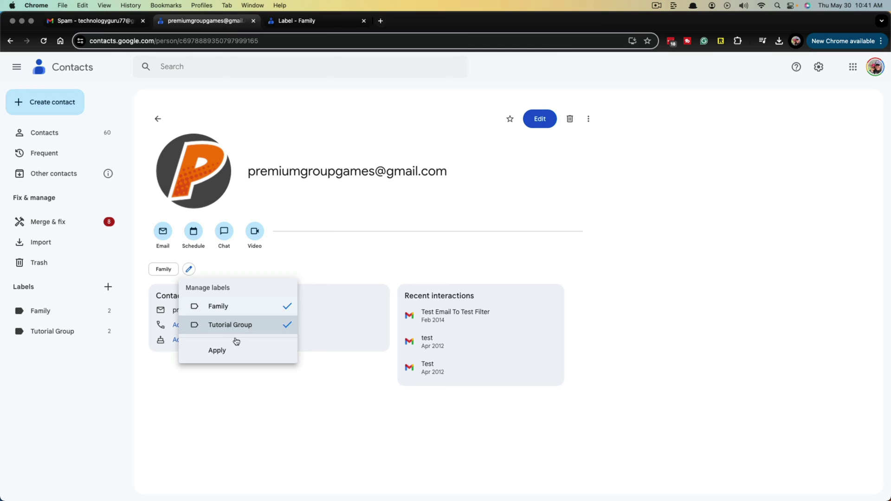
click(216, 351)
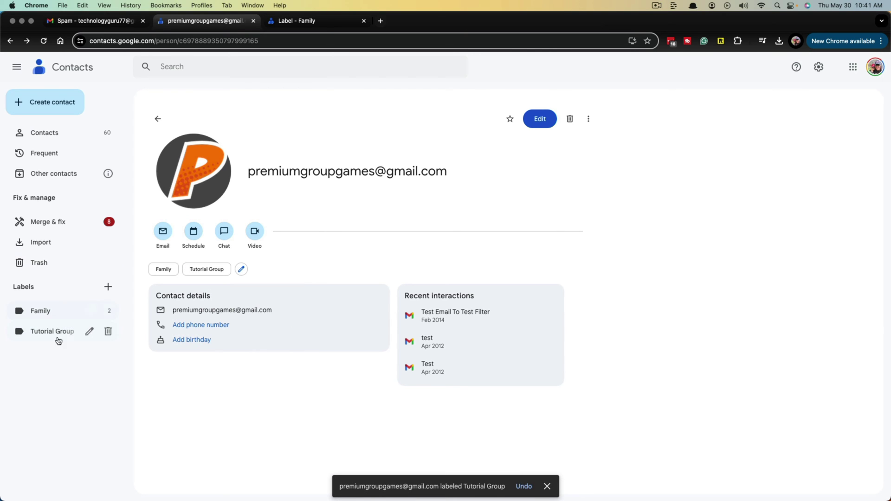
mouse_move(86, 333)
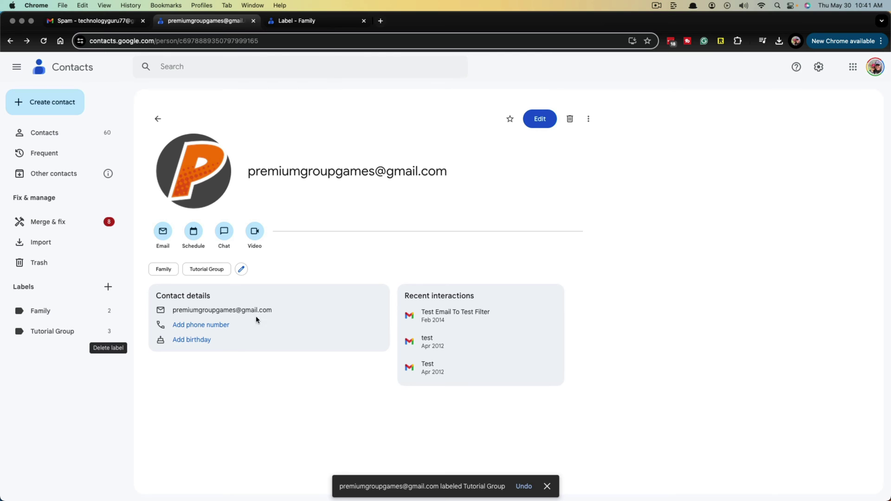
click(156, 119)
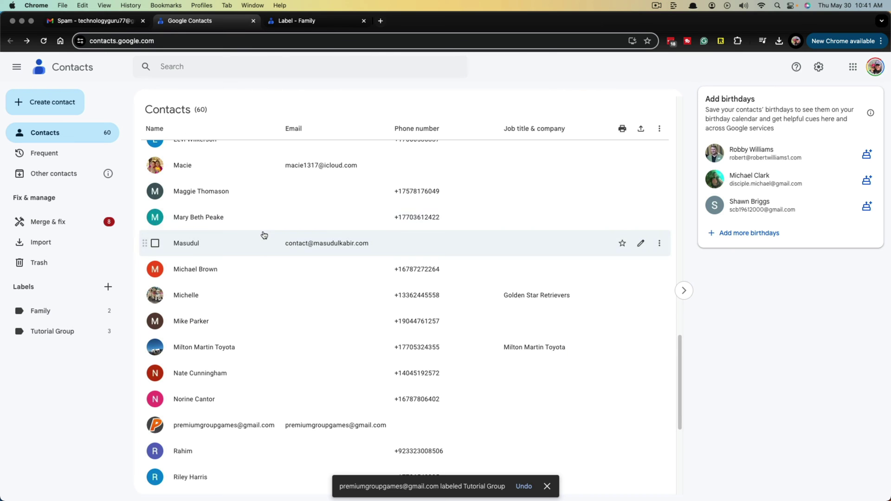
- Create and save a new contact filled from the saved autofill suggestion
click(42, 108)
click(53, 127)
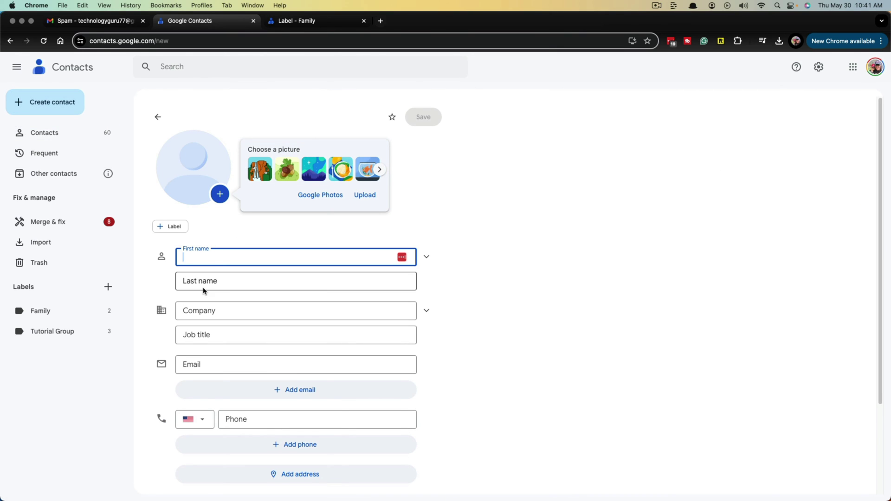
scroll(272, 322, down, 2)
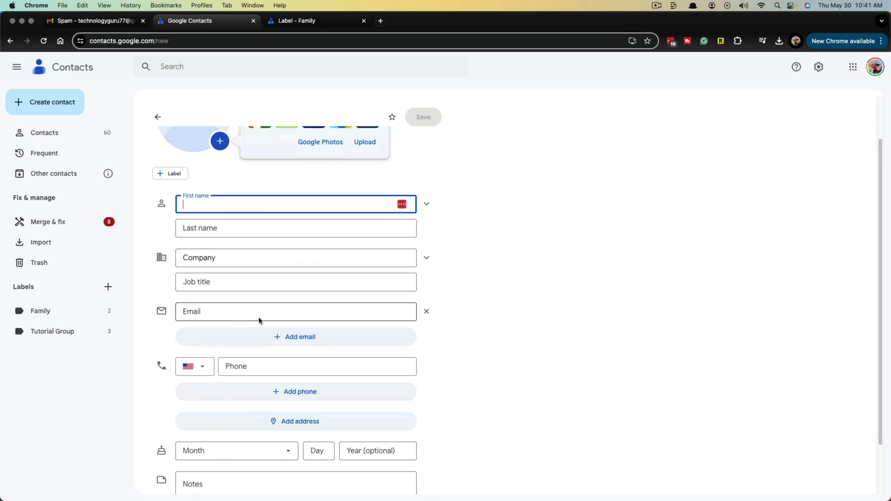
click(213, 312)
click(272, 340)
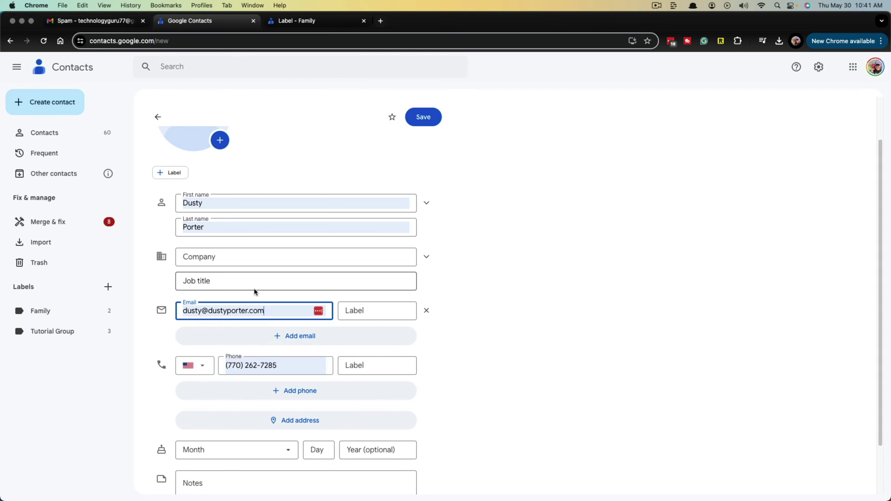
click(430, 118)
click(56, 134)
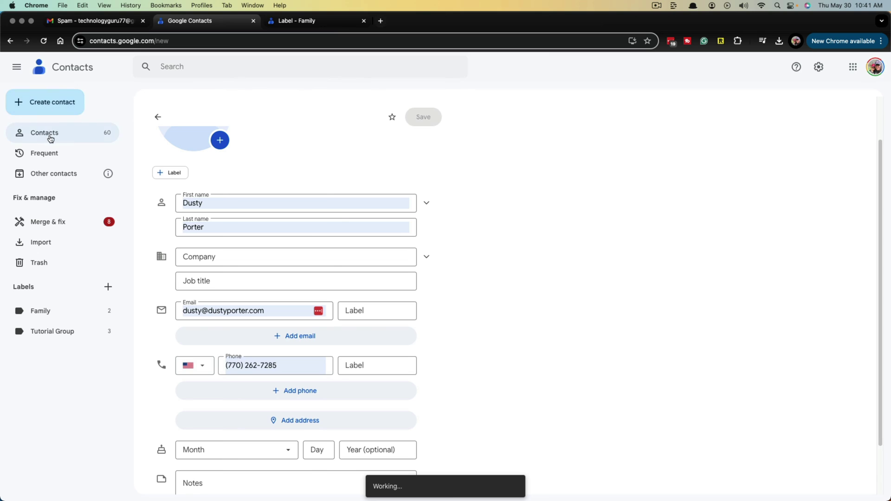
click(473, 303)
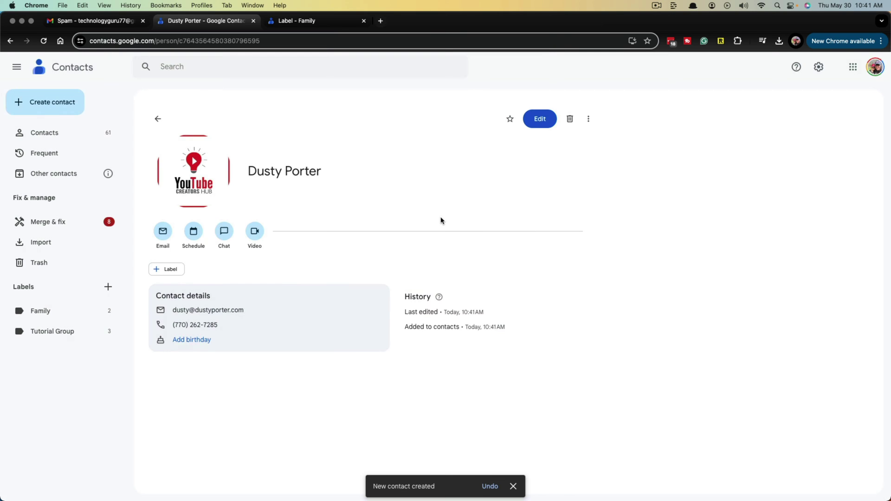
- Label the new contact Tutorial Group and switch back to the Gmail draft
click(171, 271)
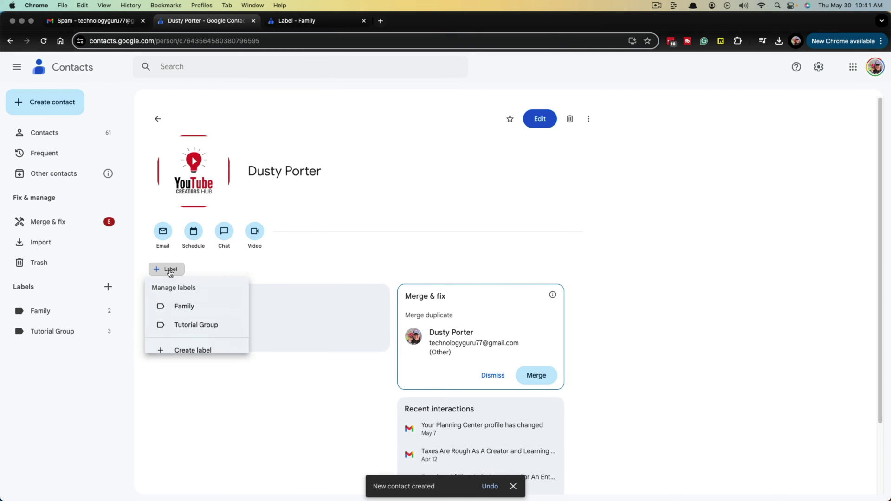
click(195, 326)
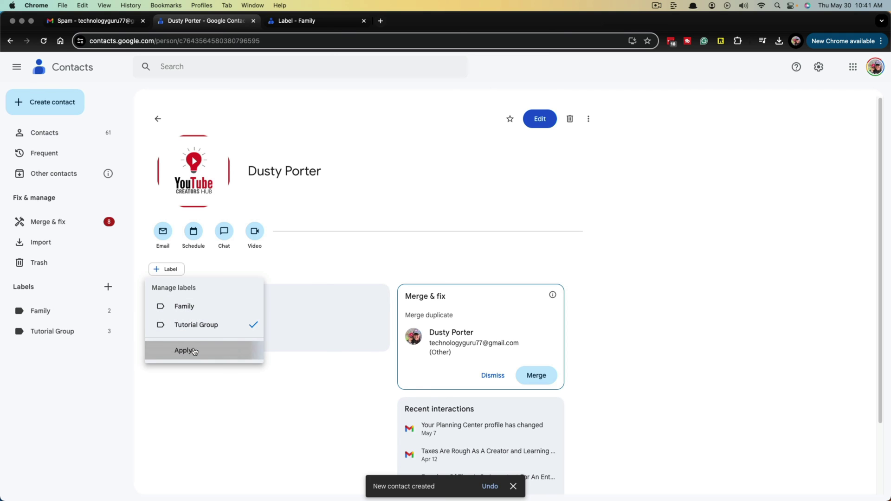
click(193, 350)
click(85, 23)
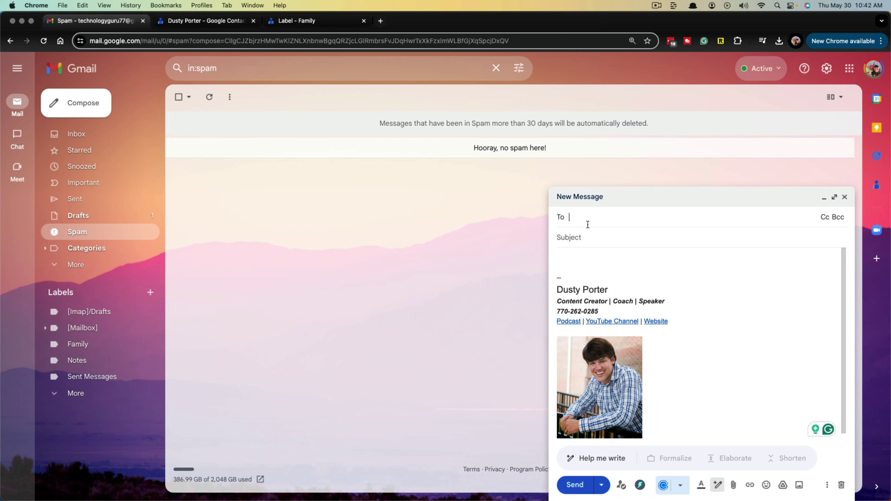
- Address the draft to the Tutorial Group label by entering 'tutorial' and accepting the suggestion
text(tutoria)
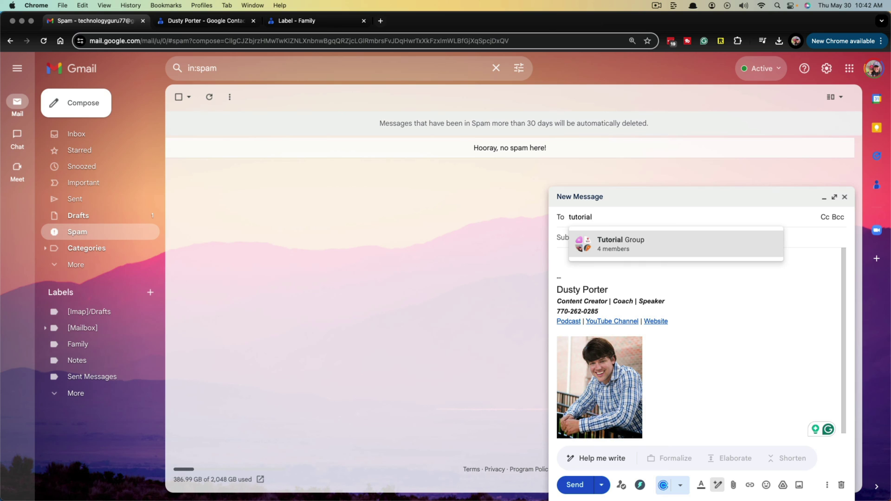
text(l)
key(Return)
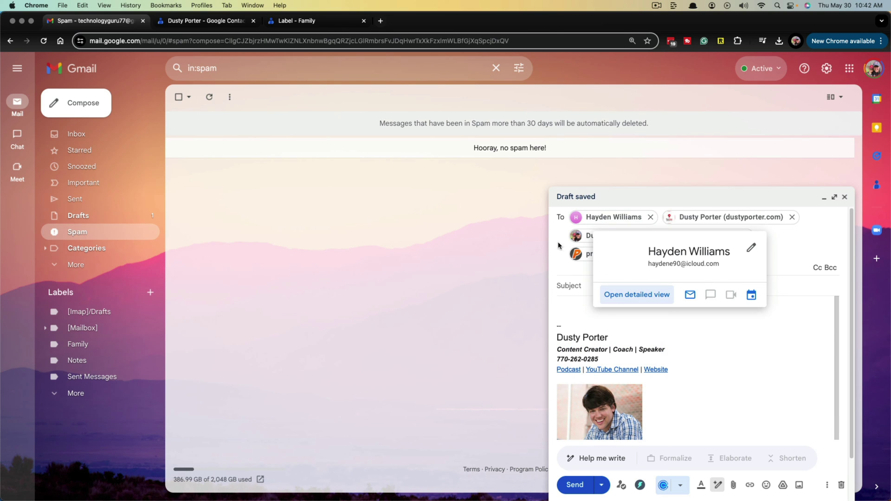